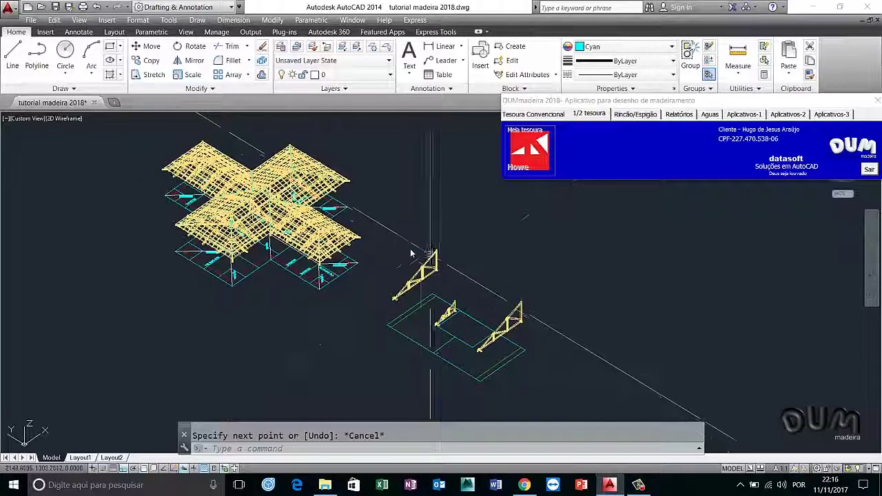
Pan and zoom in on the three trusses over the rectangular plan, then enter the BOX command
{"action": "mouse_move", "coordinate": [457, 320]}
{"action": "middle_mouse_down"}
{"action": "mouse_move", "coordinate": [395, 275]}
{"action": "mouse_move", "coordinate": [393, 291]}
{"action": "mouse_move", "coordinate": [402, 269]}
{"action": "middle_mouse_up"}
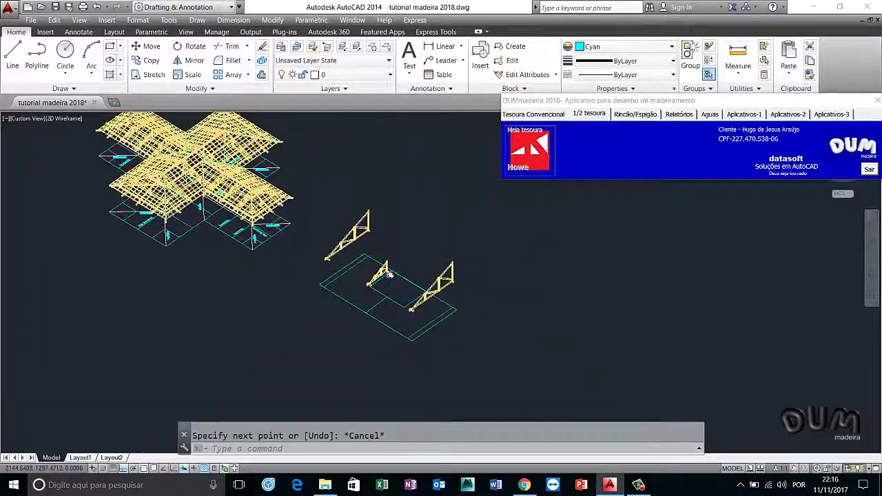
{"action": "scroll", "coordinate": [398, 270], "scroll_direction": "up", "scroll_amount": 2}
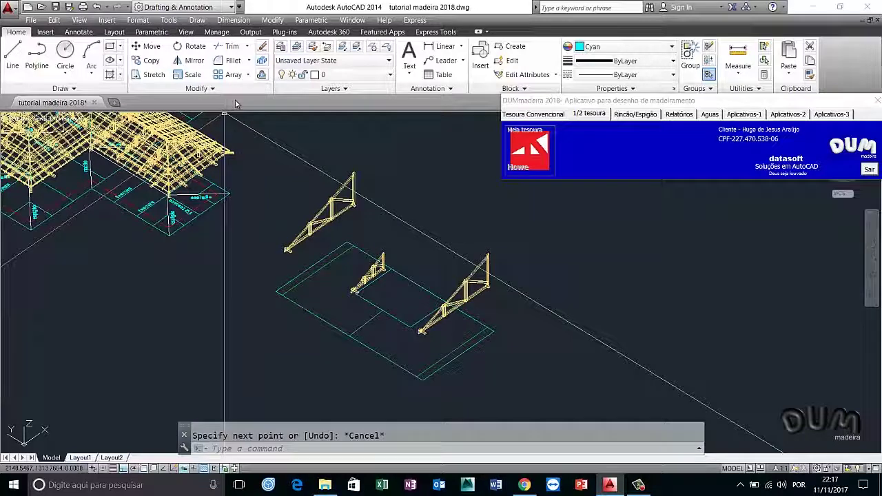
{"action": "type", "text": "B"}
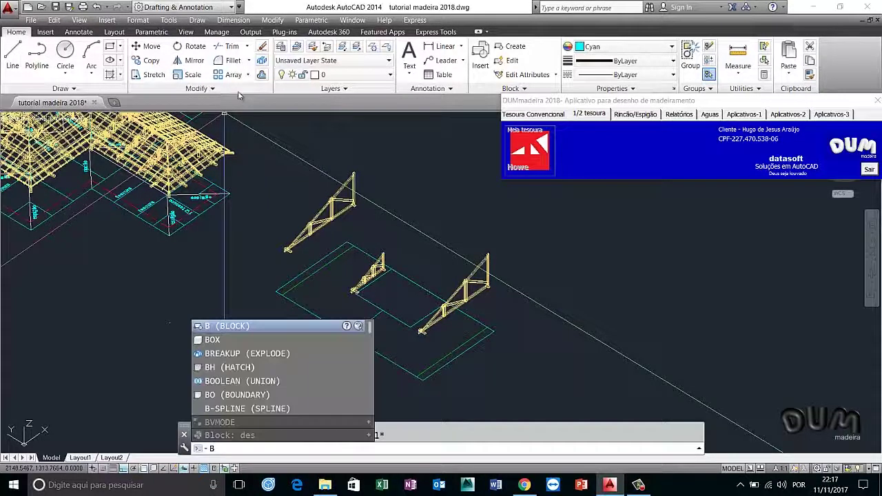
{"action": "type", "text": "OX"}
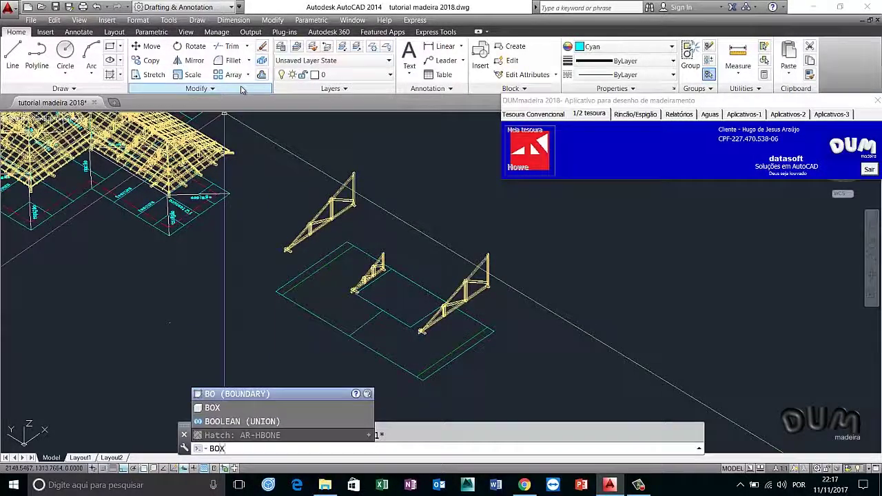
Draw a tall 3D box on part of the rectangular plan and show DUMmadeira's Aguas tab
{"action": "key", "text": "Return"}
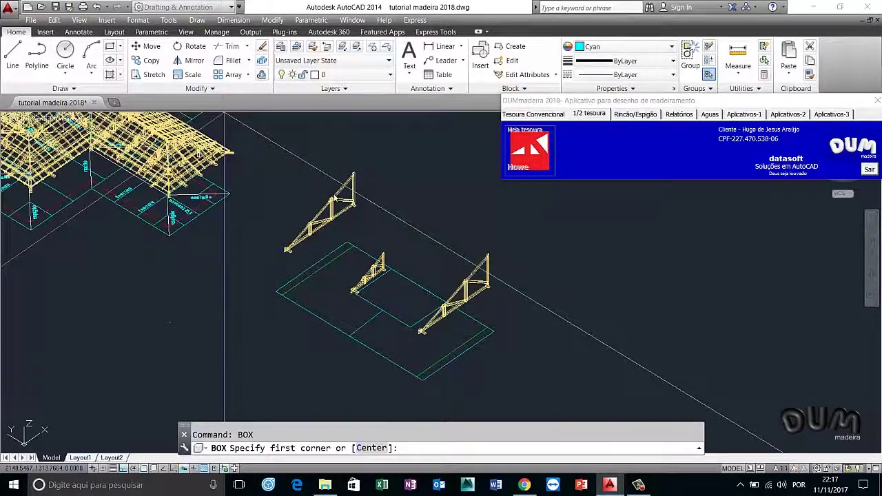
{"action": "left_click", "coordinate": [402, 271]}
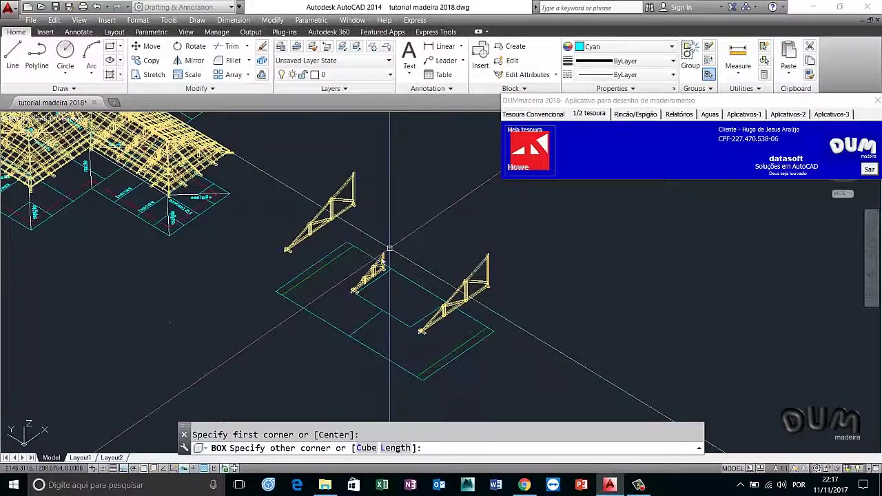
{"action": "key", "text": "Escape"}
{"action": "key", "text": "Return"}
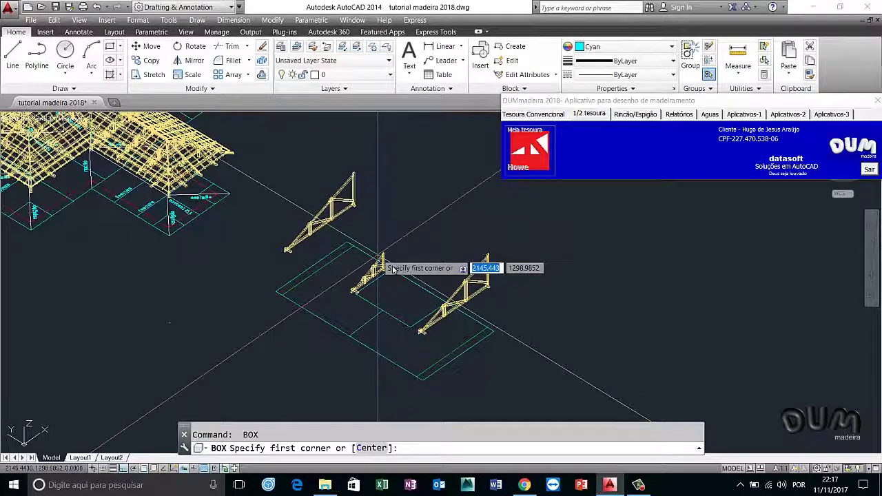
{"action": "left_click", "coordinate": [390, 270]}
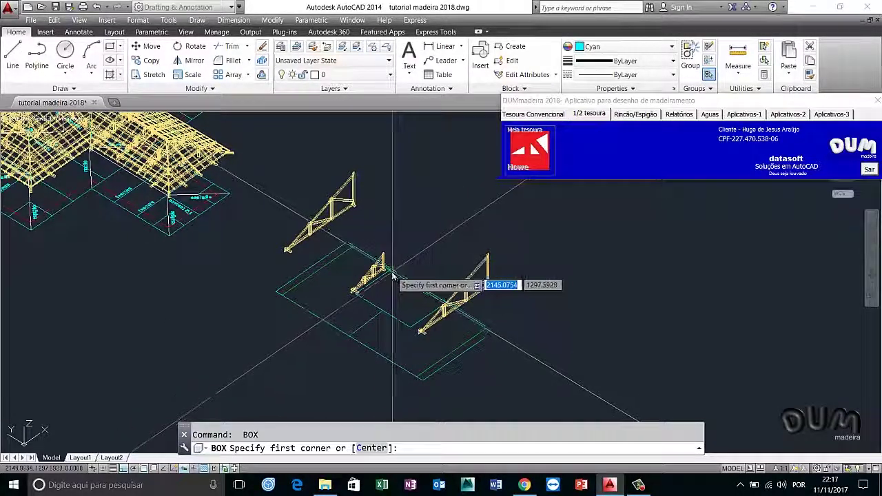
{"action": "left_click", "coordinate": [417, 323]}
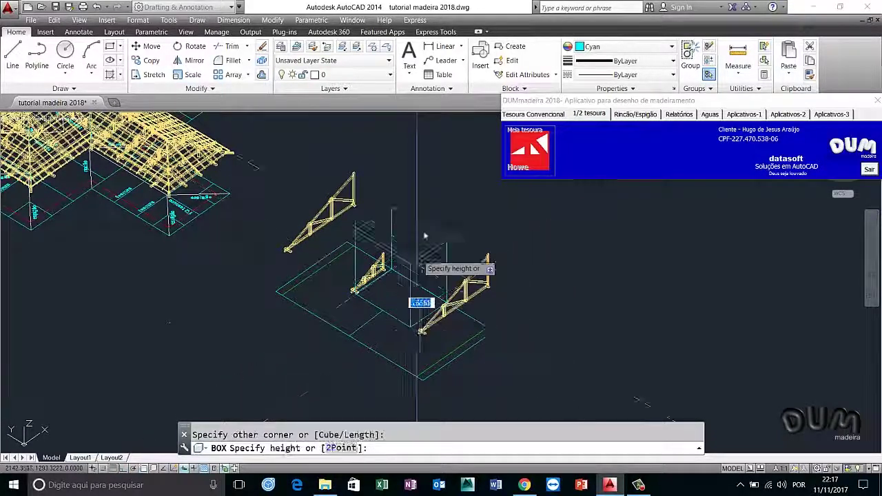
{"action": "left_click", "coordinate": [455, 184]}
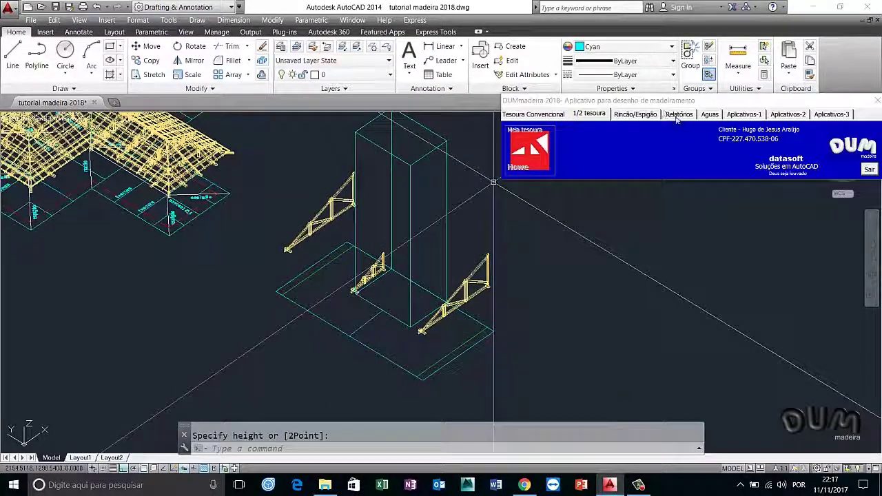
{"action": "left_click", "coordinate": [710, 115]}
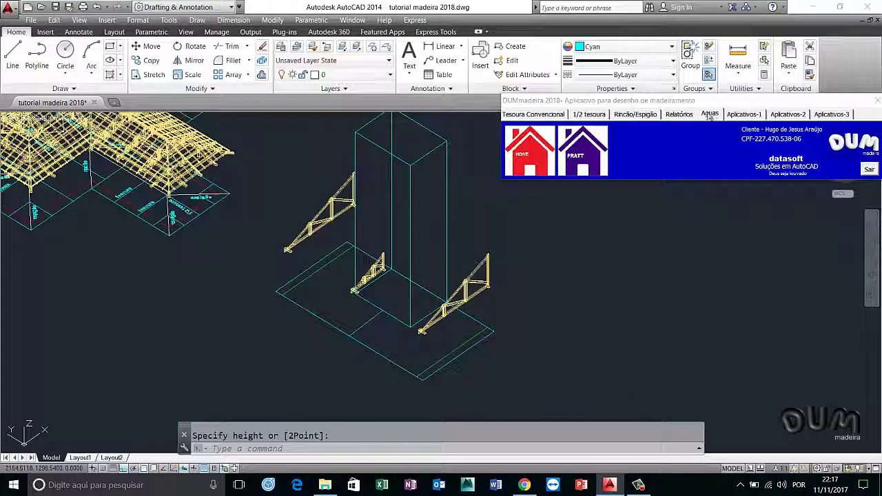
Generate a Howe rectangular roof frame over the plan from the selected ridge and eave lines
{"action": "left_click", "coordinate": [529, 147]}
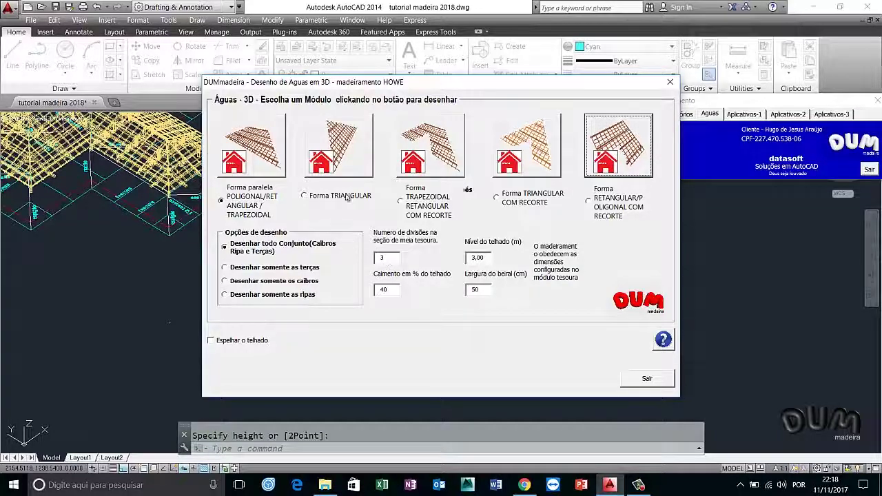
{"action": "left_click", "coordinate": [244, 124]}
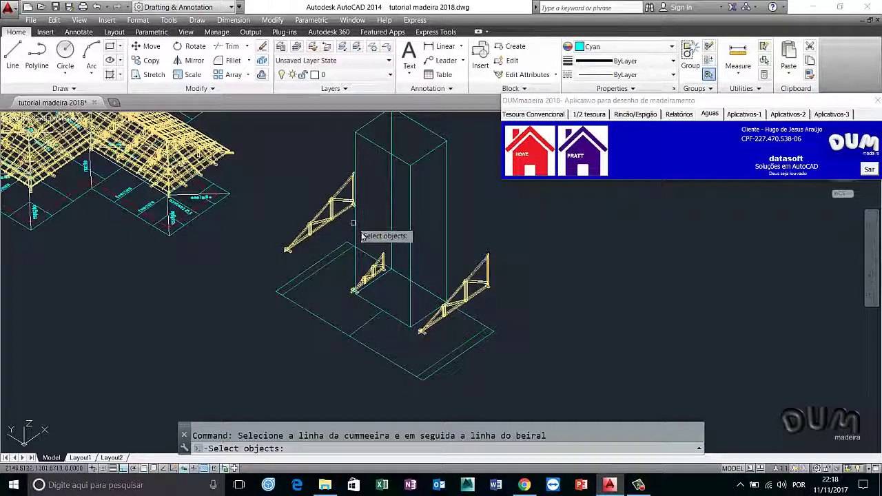
{"action": "left_click", "coordinate": [372, 258]}
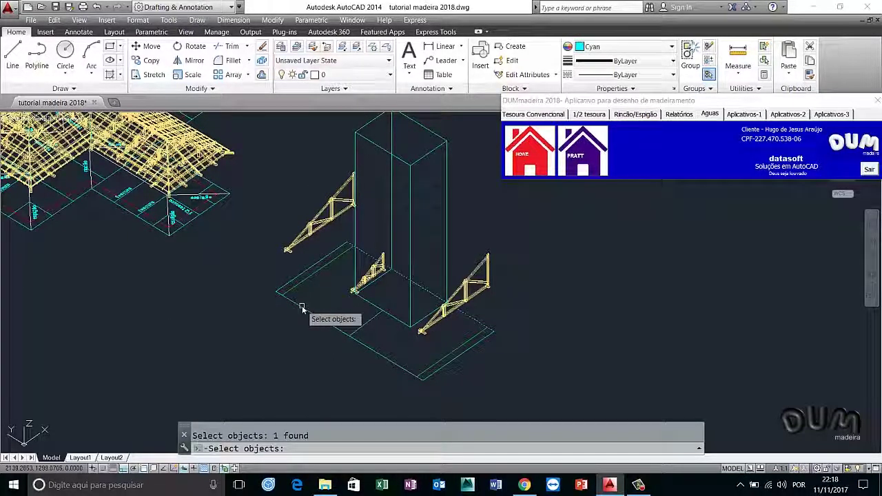
{"action": "key", "text": "Return"}
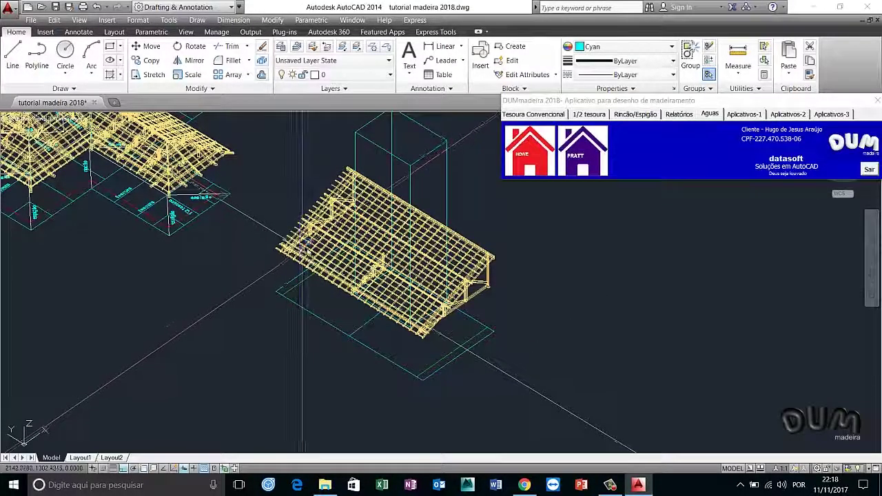
{"action": "left_click", "coordinate": [187, 33]}
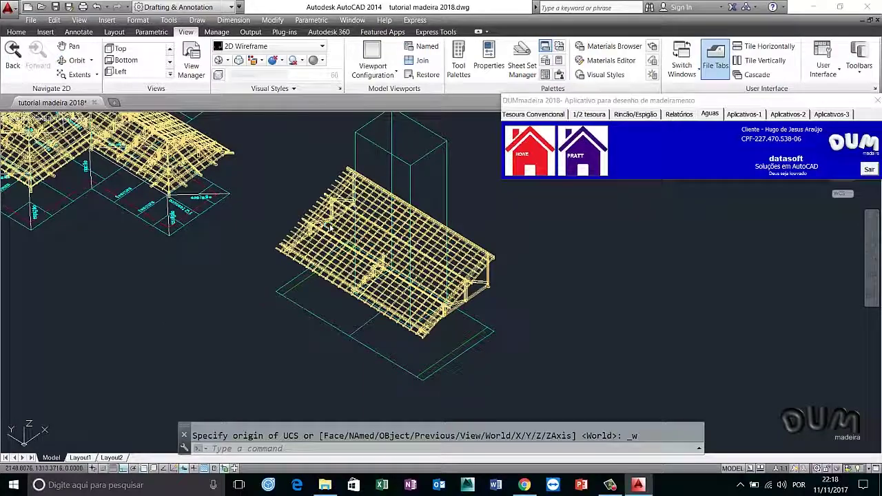
Orbit the model for a clearer view of the roof frame and show DUMmadeira's Aplicativos-1 tools
{"action": "middle_click_drag", "start_coordinate": [331, 228], "coordinate": [335, 199], "text": "shift"}
{"action": "middle_click_drag", "start_coordinate": [411, 140], "coordinate": [432, 160], "text": "shift"}
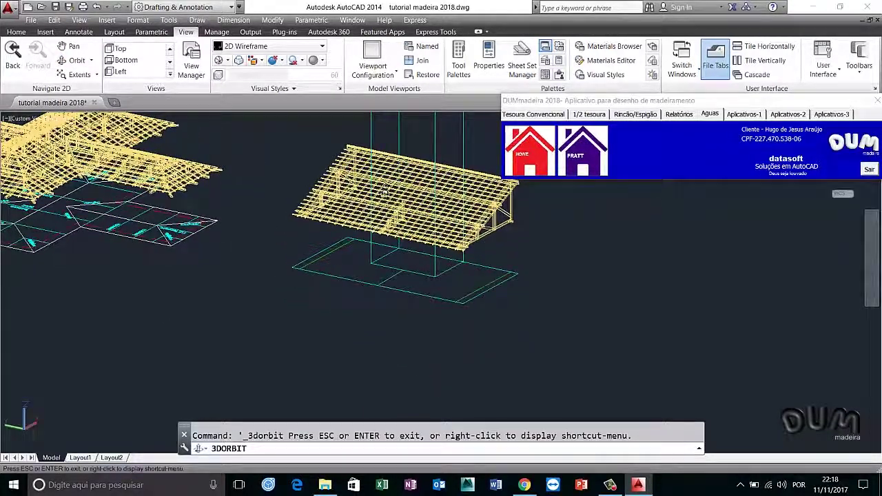
{"action": "mouse_move", "coordinate": [449, 176]}
{"action": "middle_mouse_down", "text": "shift"}
{"action": "mouse_move", "coordinate": [367, 259]}
{"action": "mouse_move", "coordinate": [369, 339]}
{"action": "middle_mouse_up", "text": "shift"}
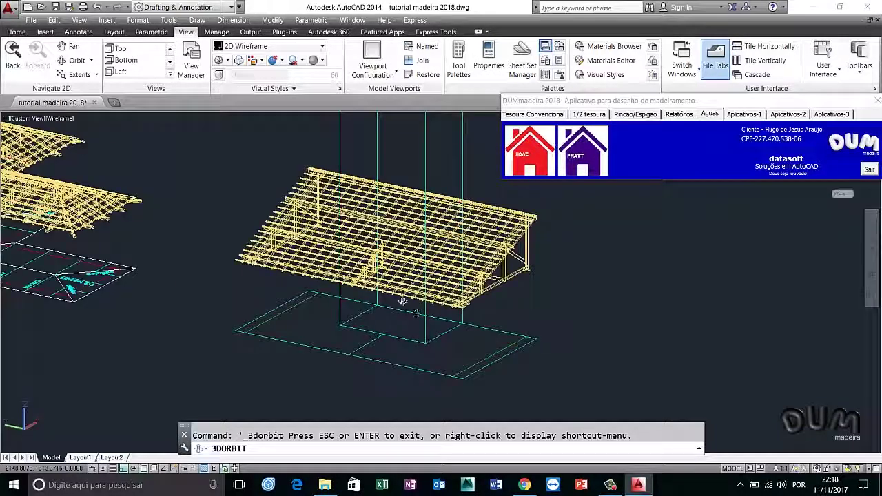
{"action": "right_click", "coordinate": [241, 188]}
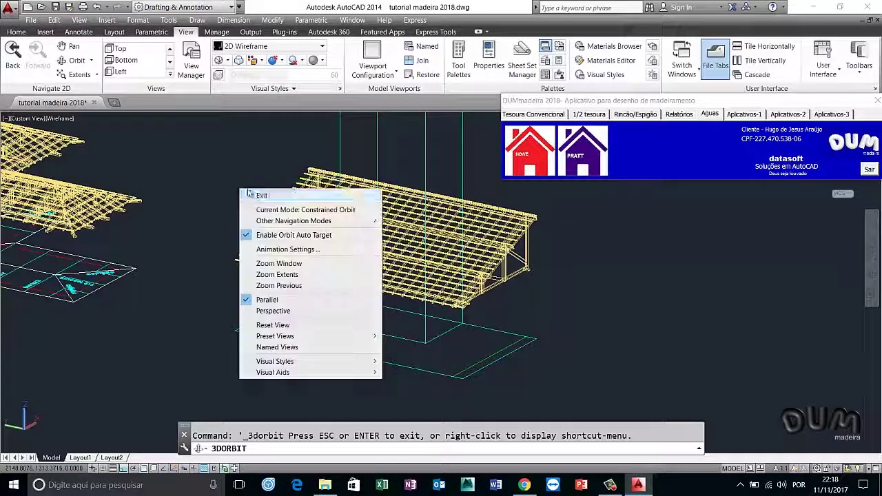
{"action": "left_click", "coordinate": [244, 193]}
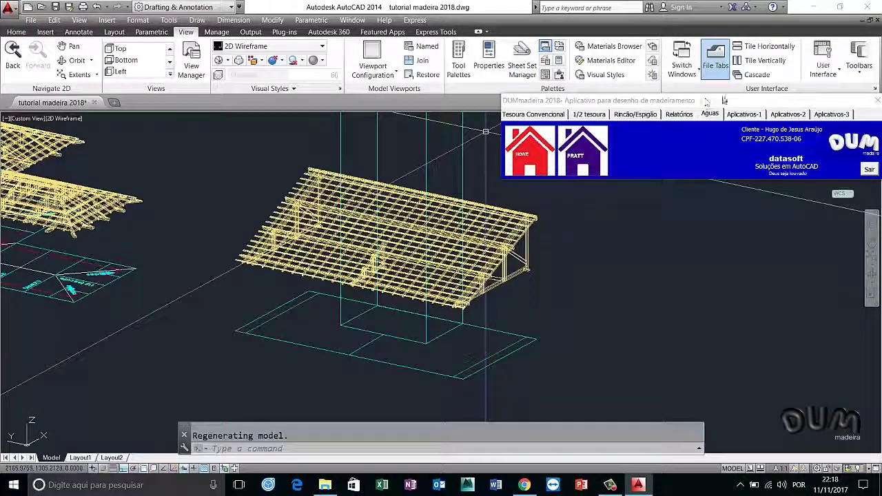
{"action": "left_click", "coordinate": [738, 116]}
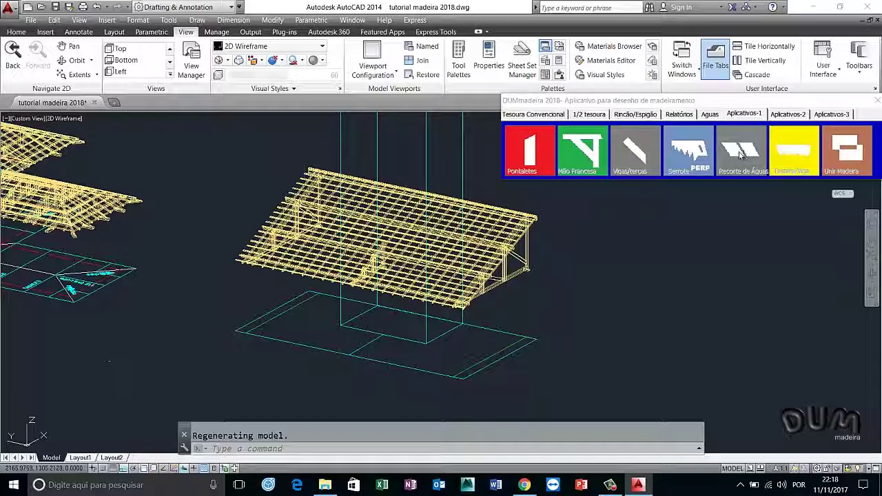
{"action": "left_click", "coordinate": [740, 154]}
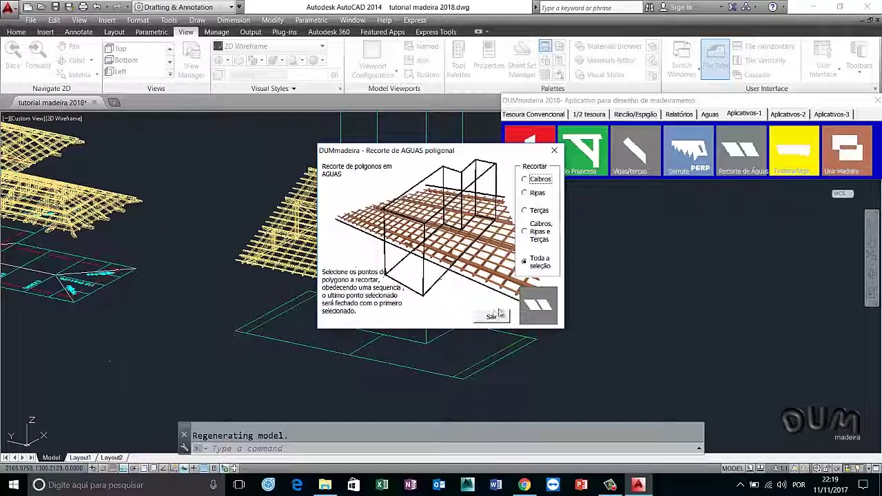
{"action": "left_click", "coordinate": [540, 309]}
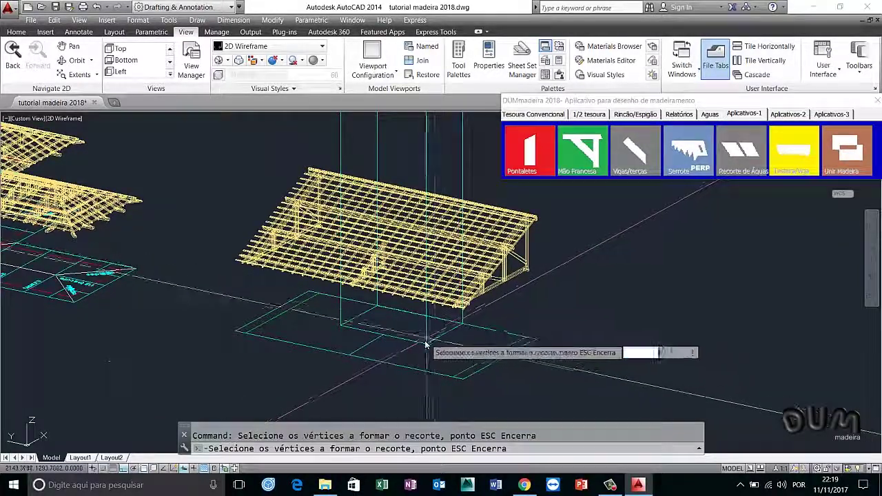
{"action": "left_click", "coordinate": [337, 327]}
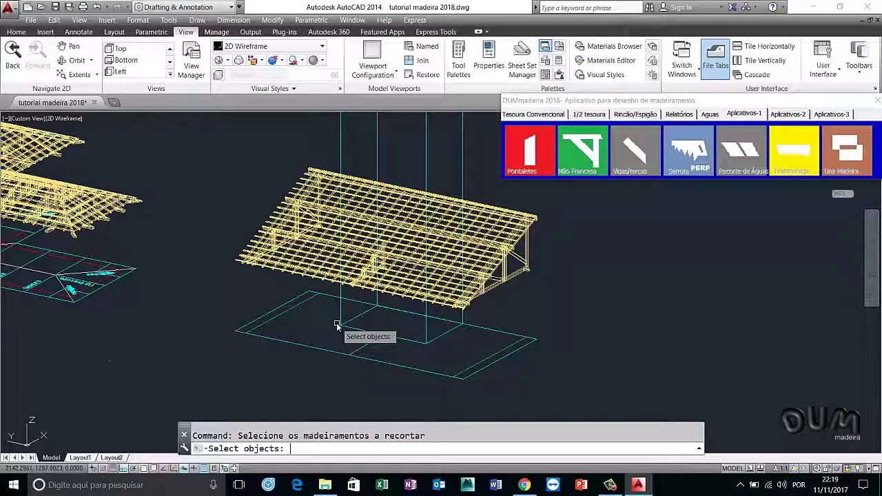
{"action": "key", "text": "Return"}
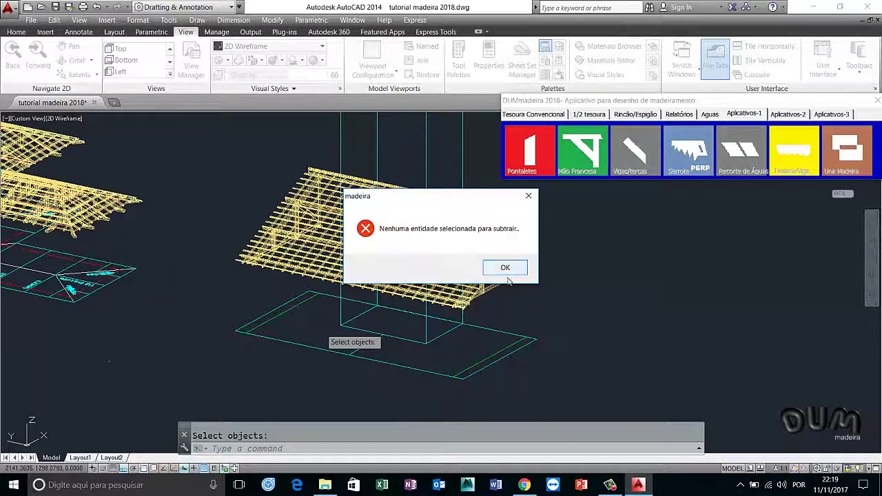
{"action": "left_click", "coordinate": [503, 268]}
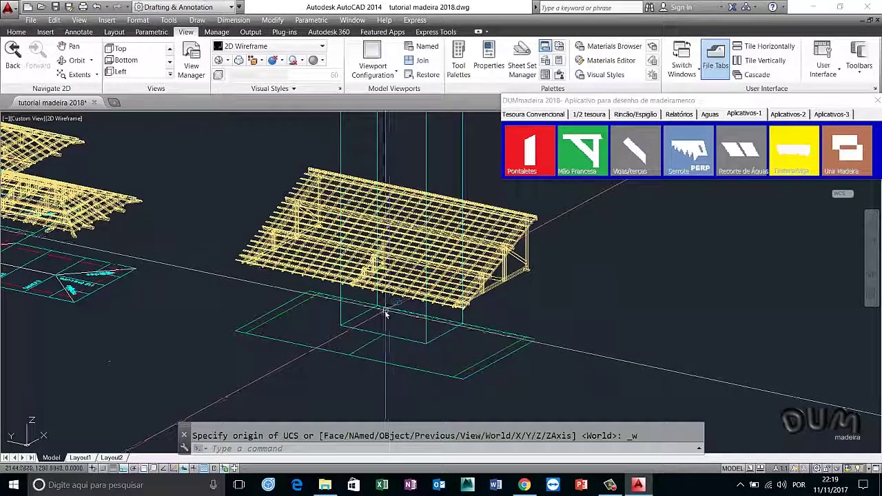
{"action": "left_click", "coordinate": [729, 164]}
Outline the box's footprint as the cutting polygon for Recorte de Águas
{"action": "left_click", "coordinate": [536, 321]}
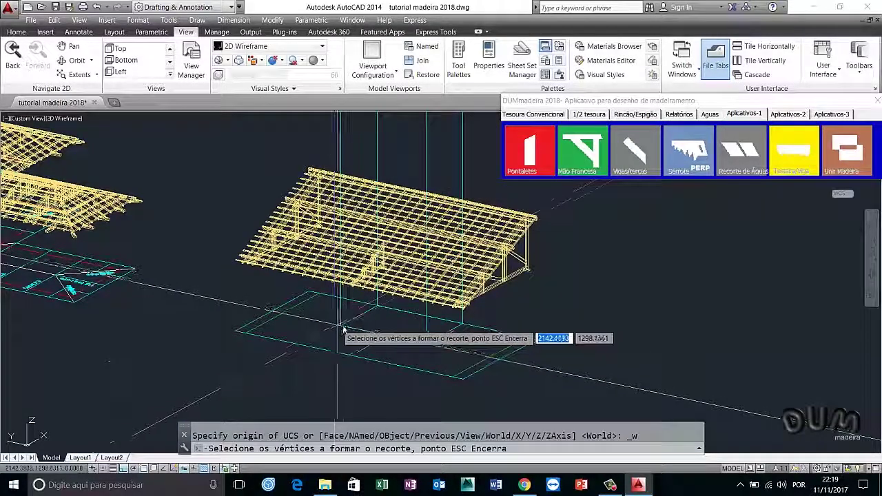
{"action": "left_click", "coordinate": [343, 327]}
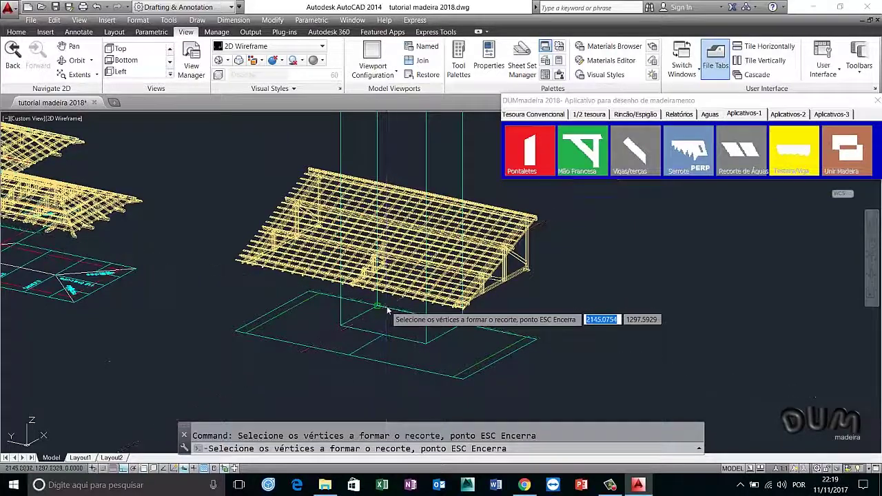
{"action": "left_click", "coordinate": [463, 324]}
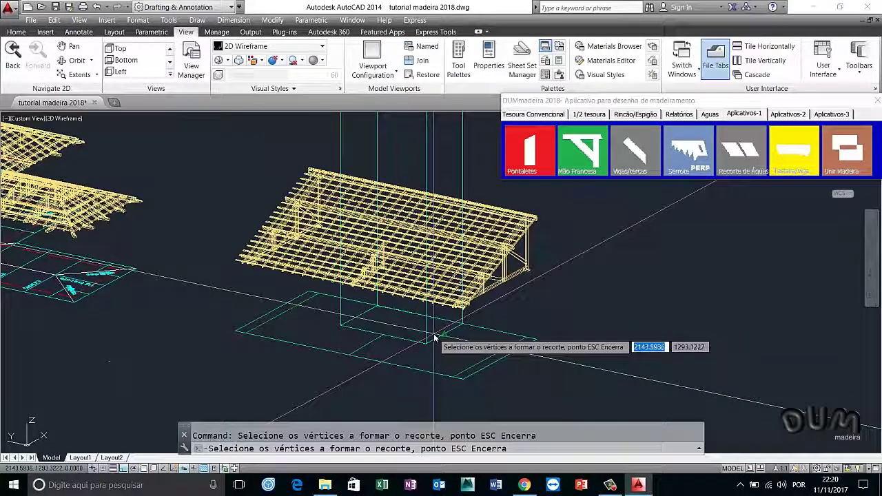
{"action": "left_click", "coordinate": [343, 325]}
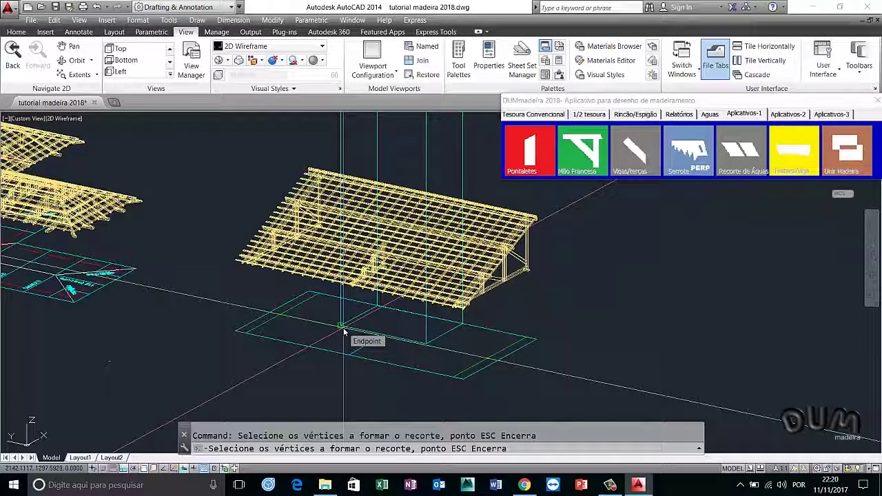
{"action": "key", "text": "Escape"}
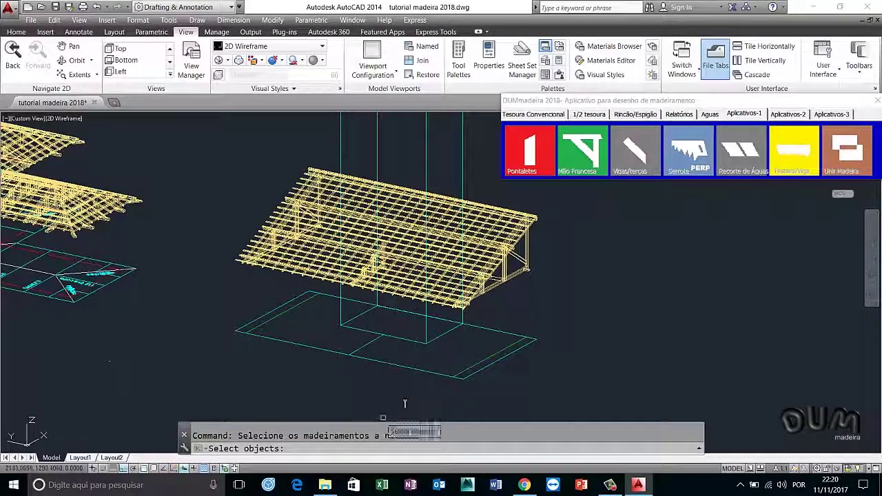
Select the 86 roof members and apply the notch cut through them
{"action": "left_click", "coordinate": [505, 308]}
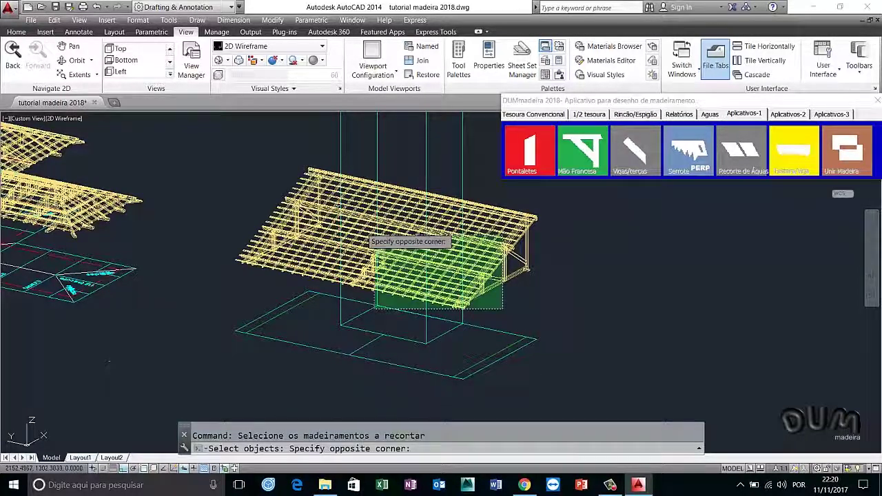
{"action": "left_click", "coordinate": [310, 173]}
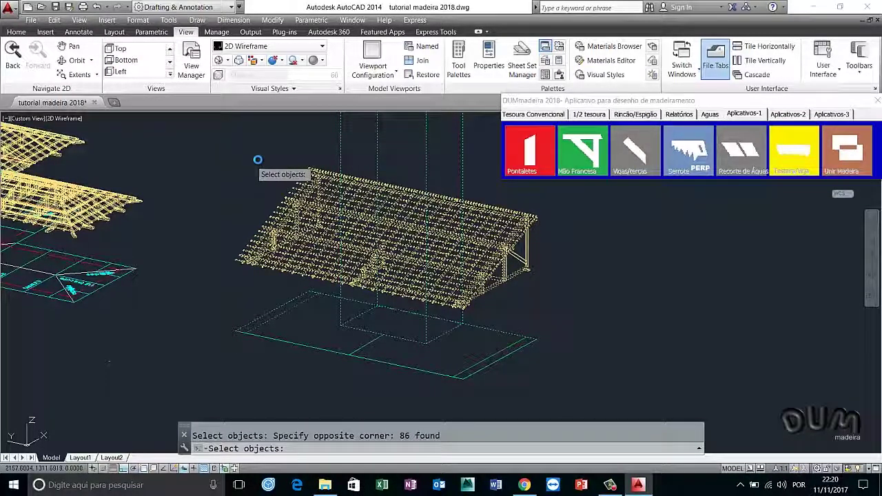
{"action": "key", "text": "Return"}
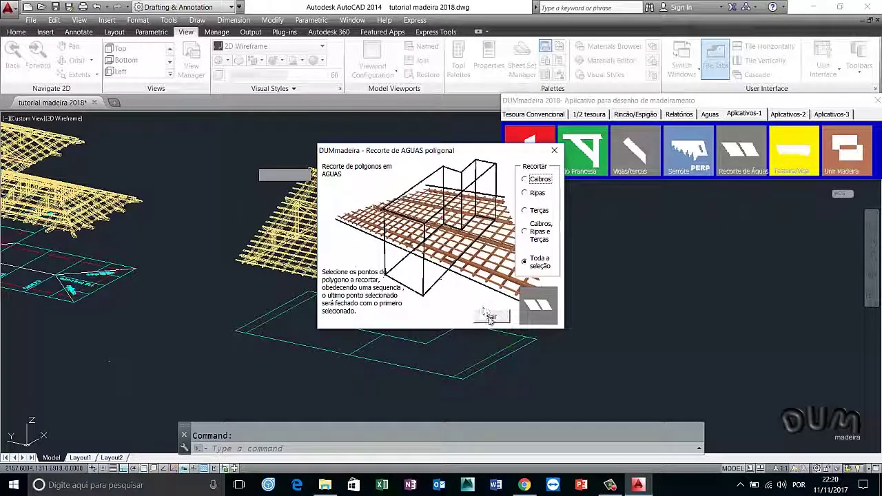
{"action": "left_click", "coordinate": [491, 318]}
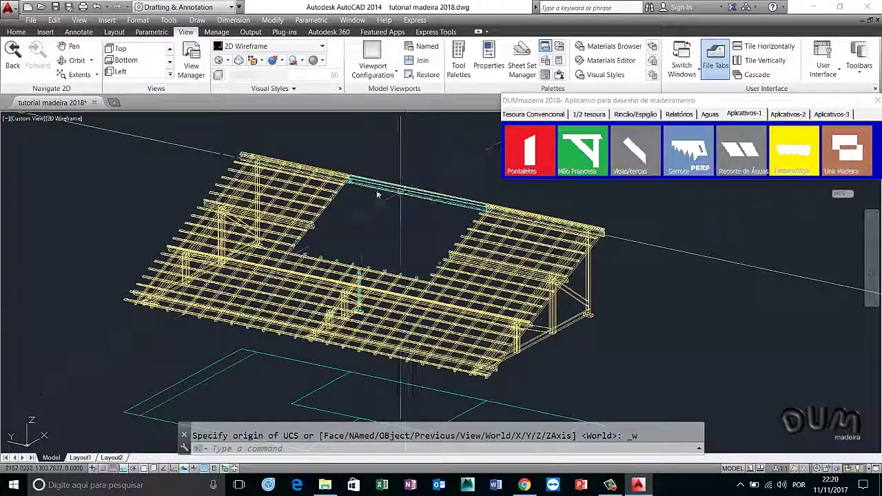
Select and delete the leftover beam spanning the notch, leaving a U-shaped roof frame
{"action": "left_click", "coordinate": [423, 185]}
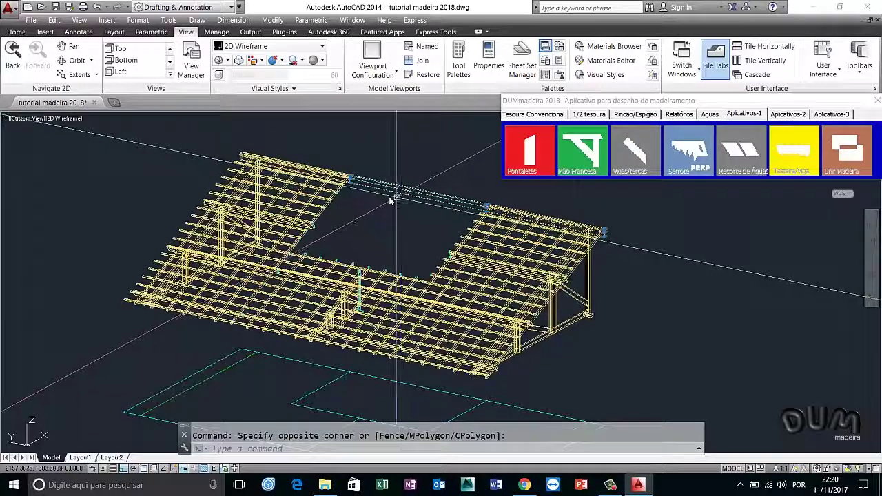
{"action": "left_click", "coordinate": [400, 196]}
{"action": "key", "text": "Delete"}
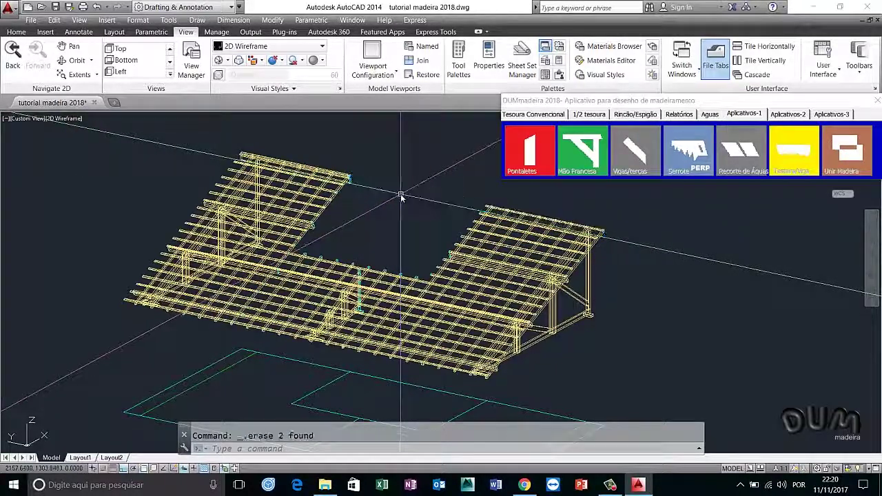
{"action": "scroll", "coordinate": [391, 235], "scroll_direction": "down", "scroll_amount": 3}
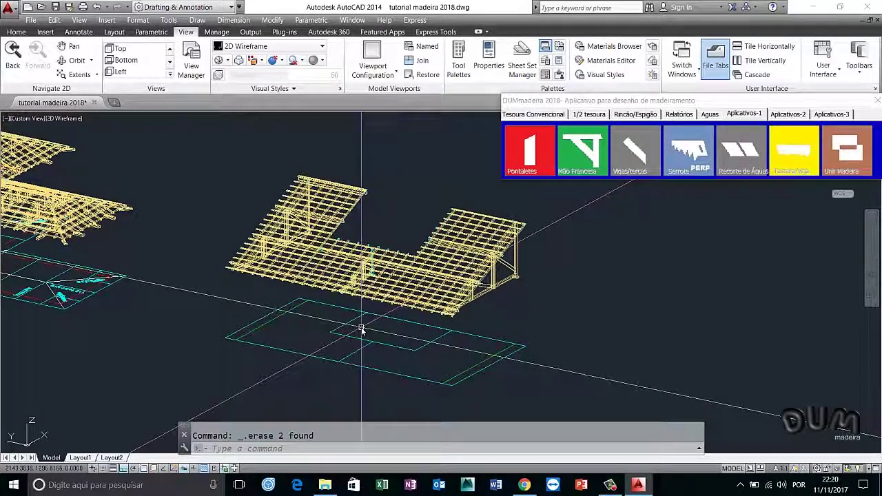
{"action": "mouse_move", "coordinate": [353, 323]}
{"action": "middle_mouse_down", "text": "shift"}
{"action": "mouse_move", "coordinate": [294, 313]}
{"action": "mouse_move", "coordinate": [339, 311]}
{"action": "middle_mouse_up", "text": "shift"}
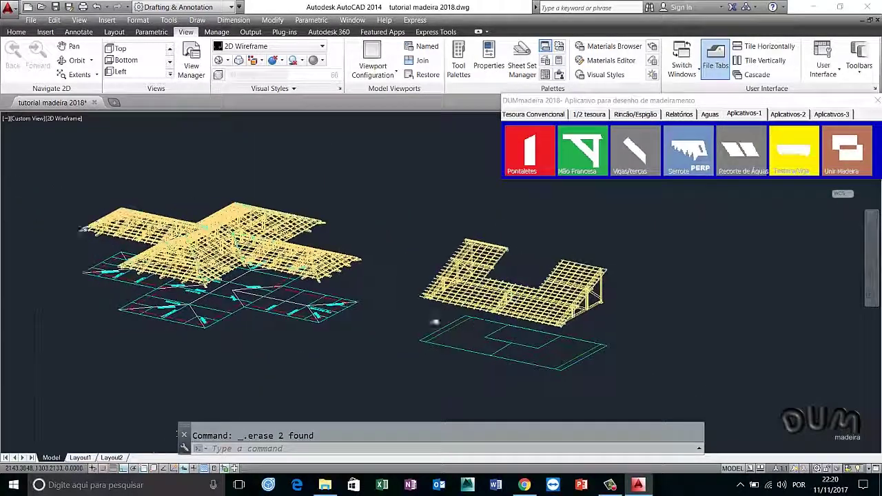
{"action": "scroll", "coordinate": [339, 311], "scroll_direction": "up", "scroll_amount": 3}
{"action": "scroll", "coordinate": [340, 311], "scroll_direction": "up", "scroll_amount": 2}
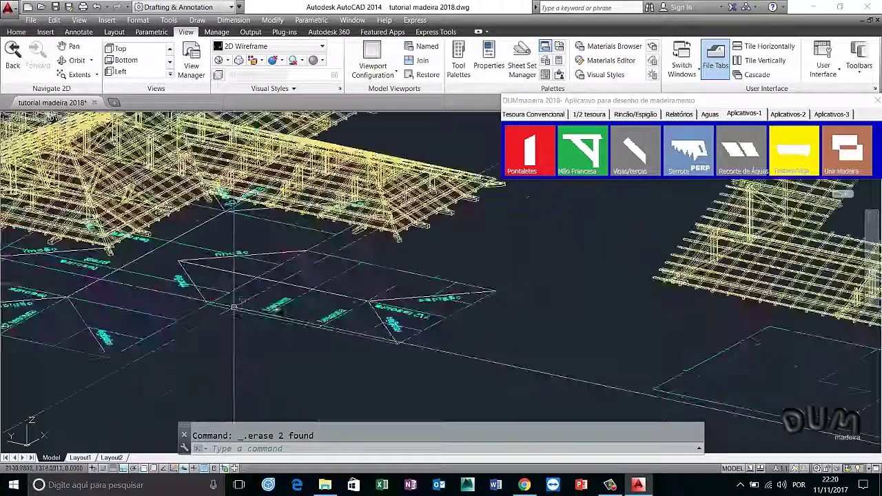
{"action": "scroll", "coordinate": [276, 300], "scroll_direction": "down", "scroll_amount": 3}
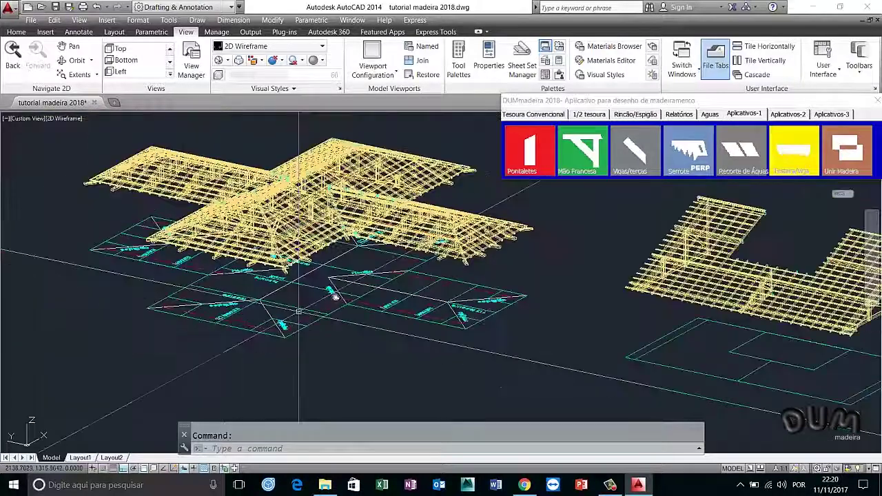
{"action": "scroll", "coordinate": [272, 296], "scroll_direction": "down", "scroll_amount": 2}
{"action": "middle_click_drag", "start_coordinate": [263, 289], "coordinate": [311, 319]}
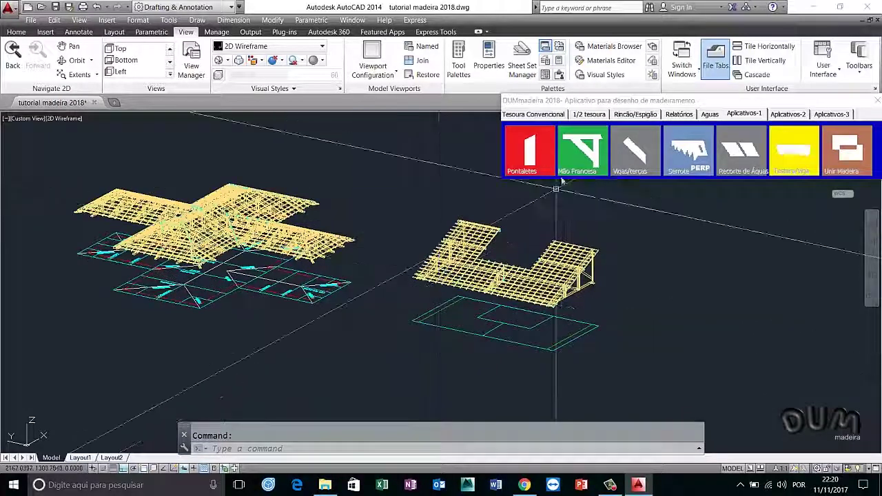
Open the HOWE roof settings from DUMmadeira's Aguas tab, then close them with Sair
{"action": "left_click", "coordinate": [708, 117]}
{"action": "left_click", "coordinate": [522, 149]}
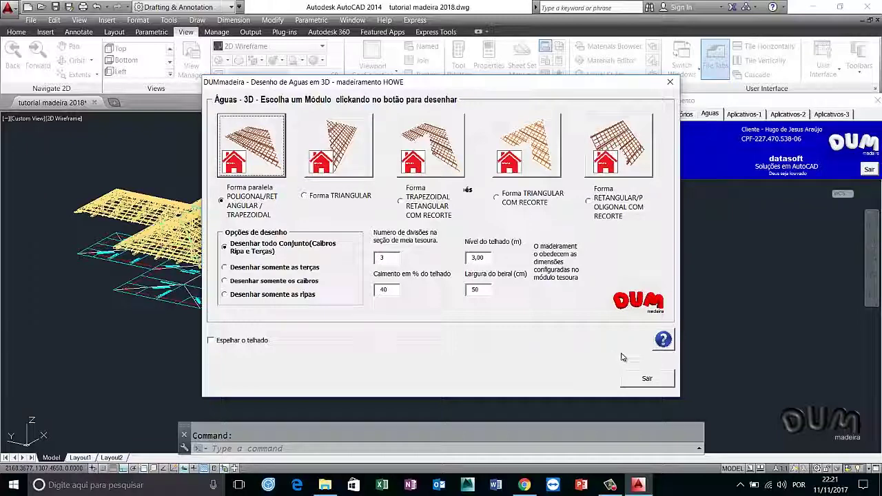
{"action": "left_click", "coordinate": [646, 378]}
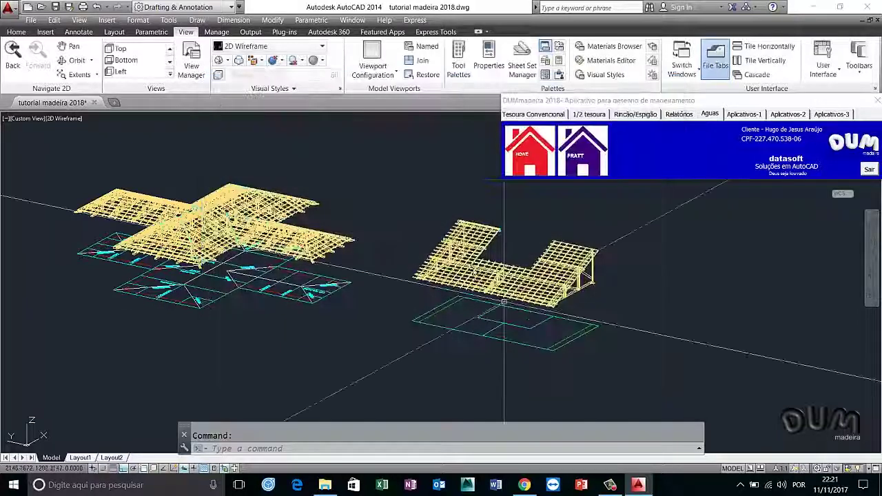
{"action": "middle_click_drag", "start_coordinate": [427, 261], "coordinate": [461, 261], "text": "shift"}
{"action": "scroll", "coordinate": [461, 262], "scroll_direction": "up", "scroll_amount": 1}
{"action": "scroll", "coordinate": [463, 262], "scroll_direction": "up", "scroll_amount": 1}
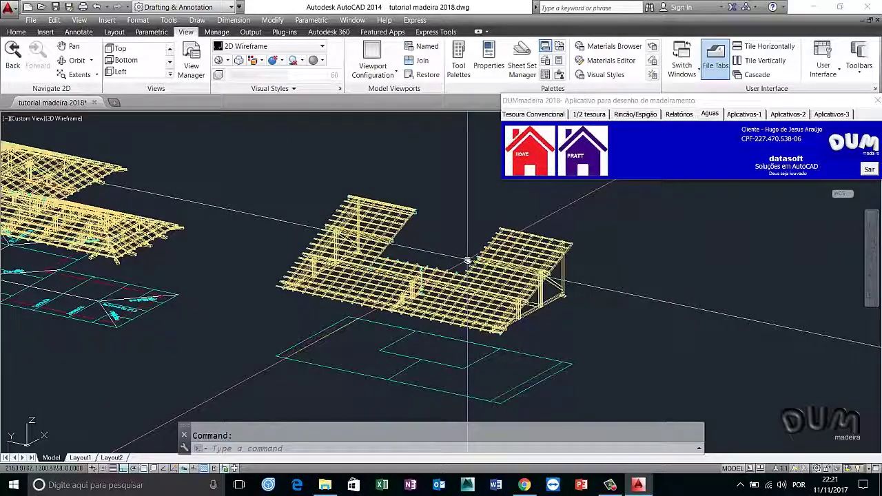